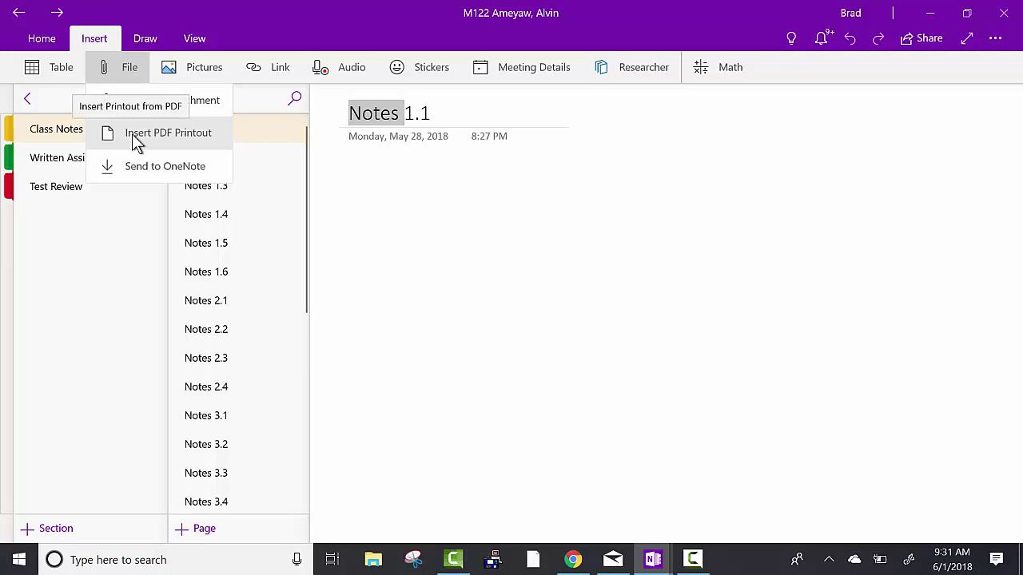
Insert the PDF file MAT 122 Notes 1-1 (5) as a printout on the Notes 1.1 page.
click(134, 138)
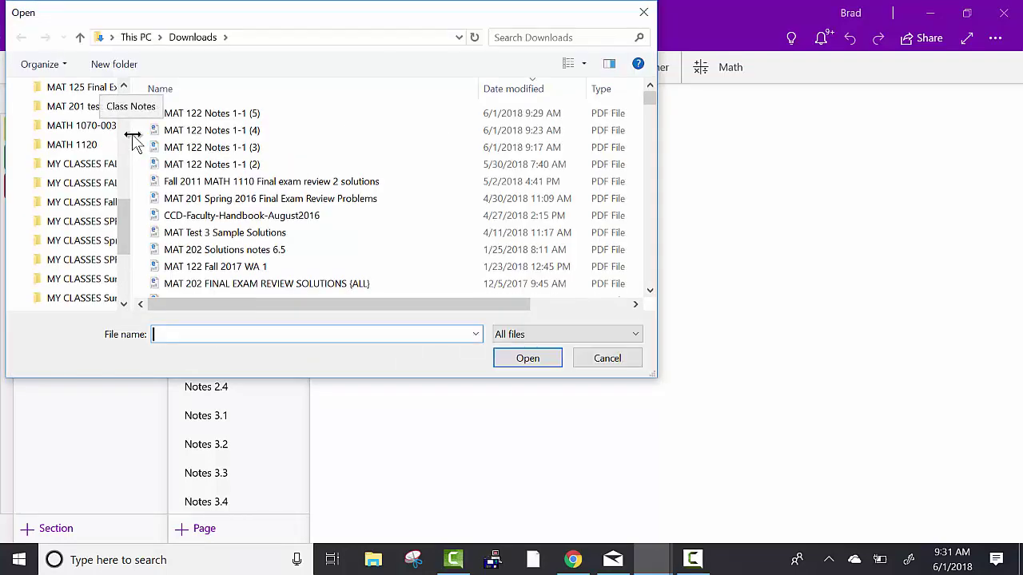
double_click(212, 114)
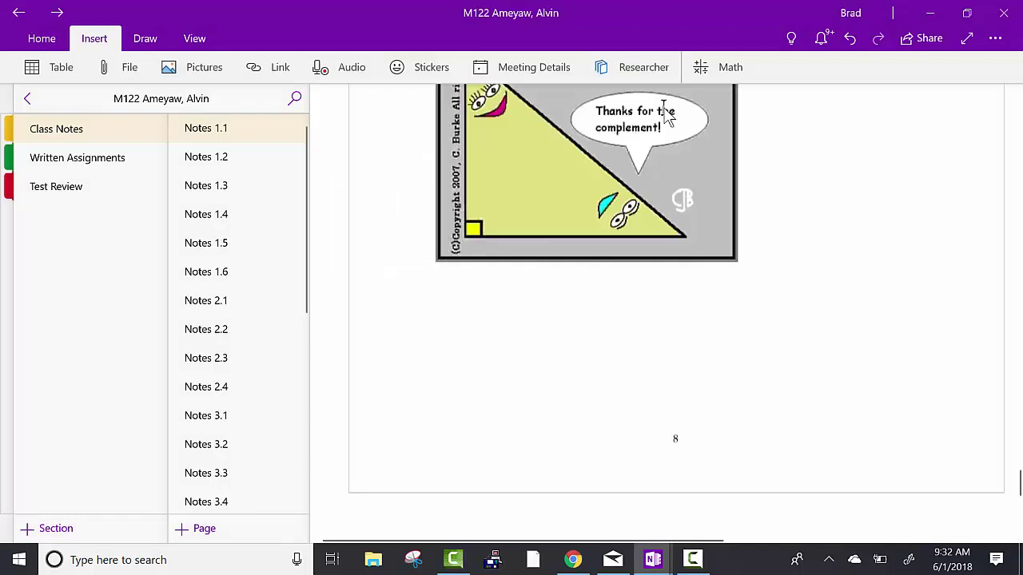
Handwrite sample black pen strokes and four check marks over and below coterminal angle problems 1 and 2 in the printout.
scroll(803, 184, up, 3)
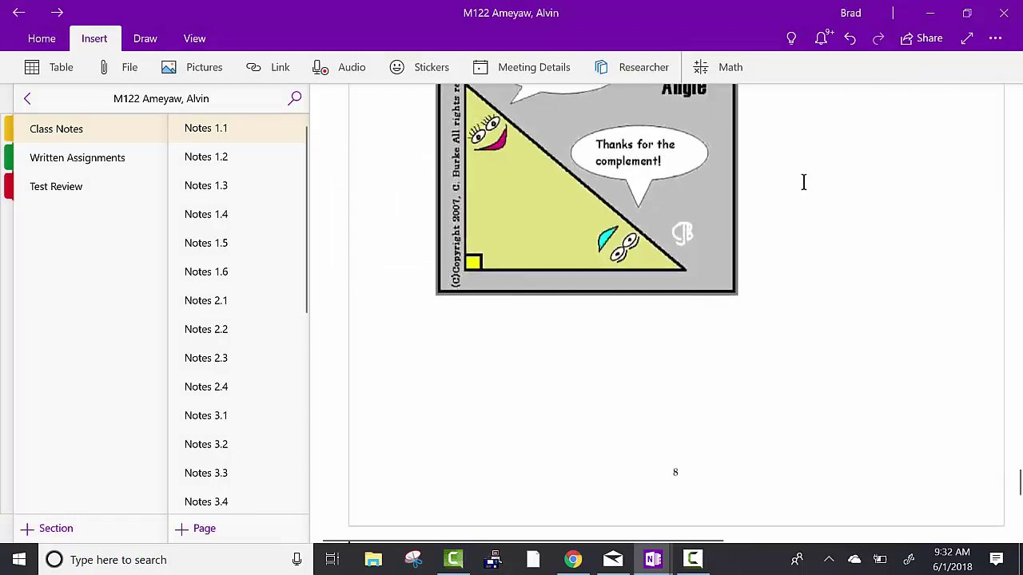
scroll(803, 184, up, 12)
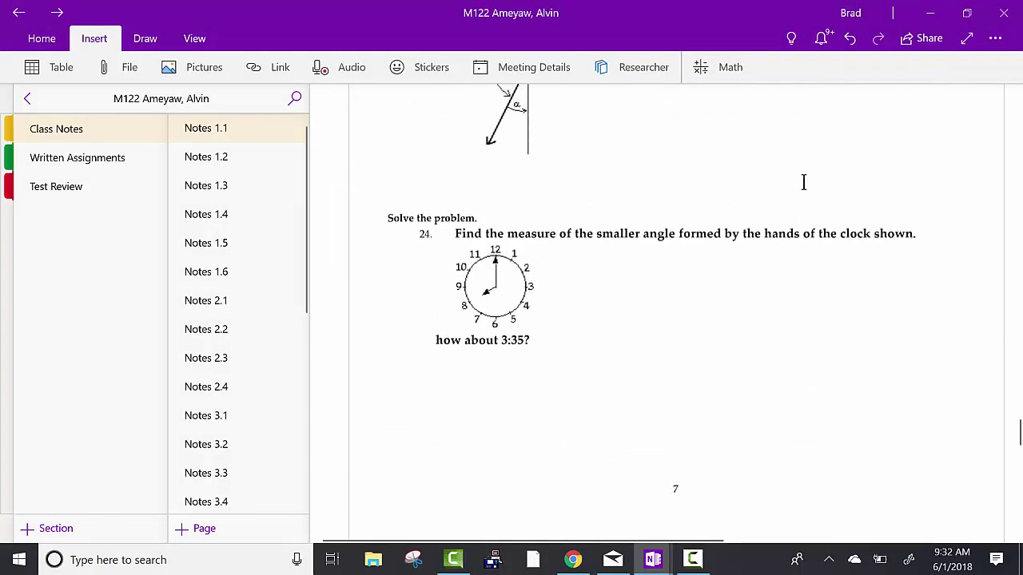
scroll(803, 182, up, 15)
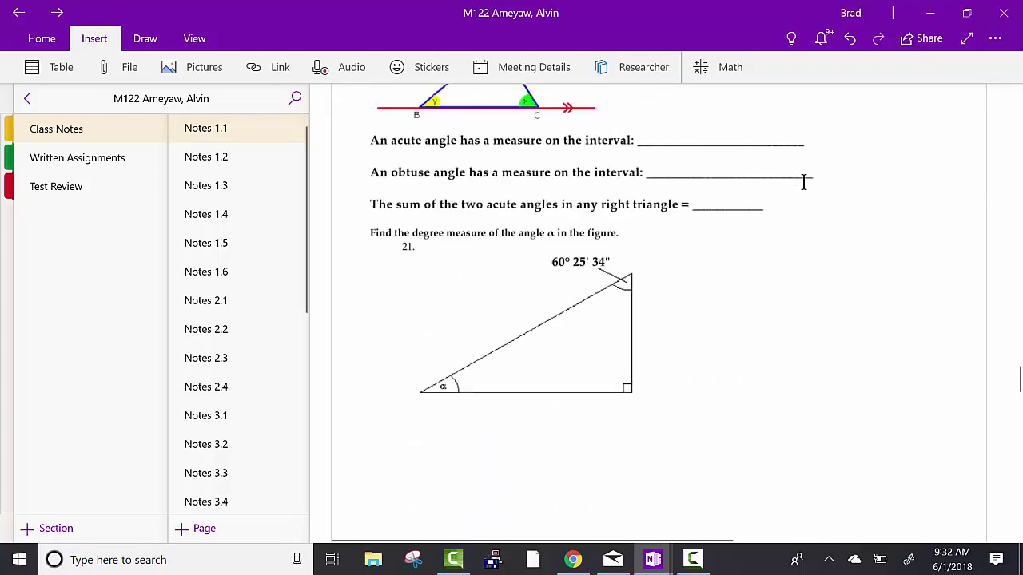
scroll(803, 182, up, 15)
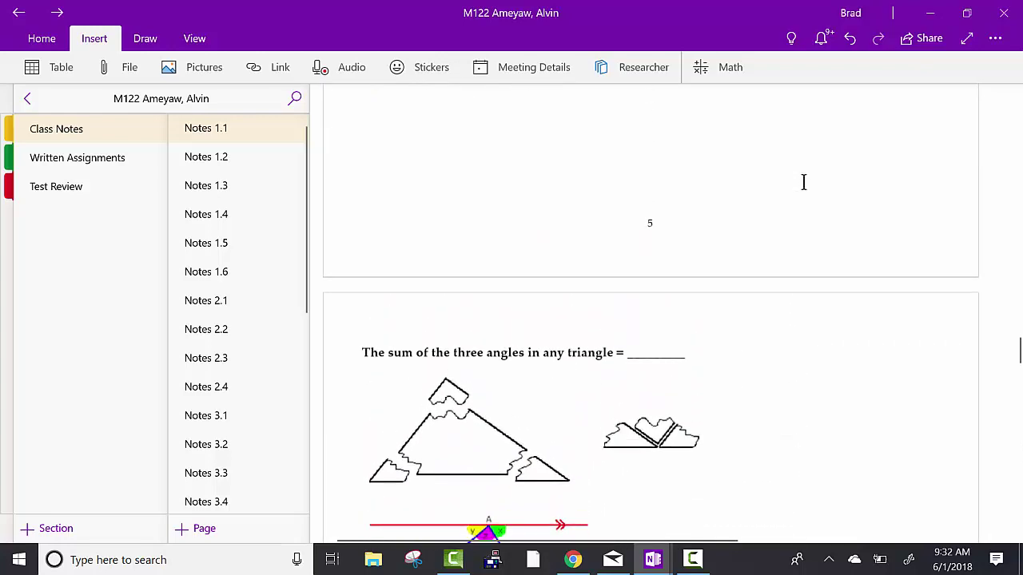
scroll(803, 182, up, 15)
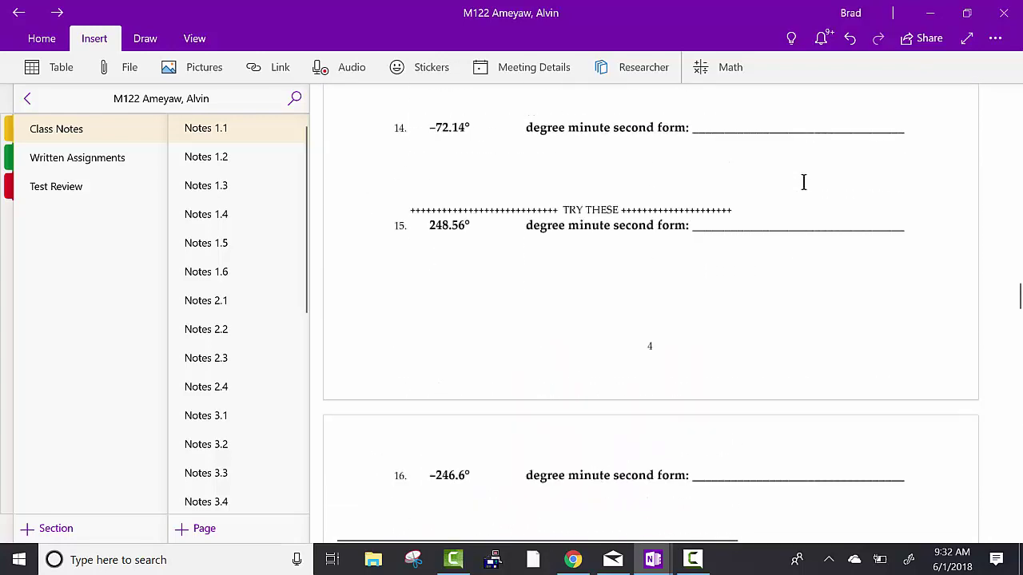
scroll(803, 182, up, 15)
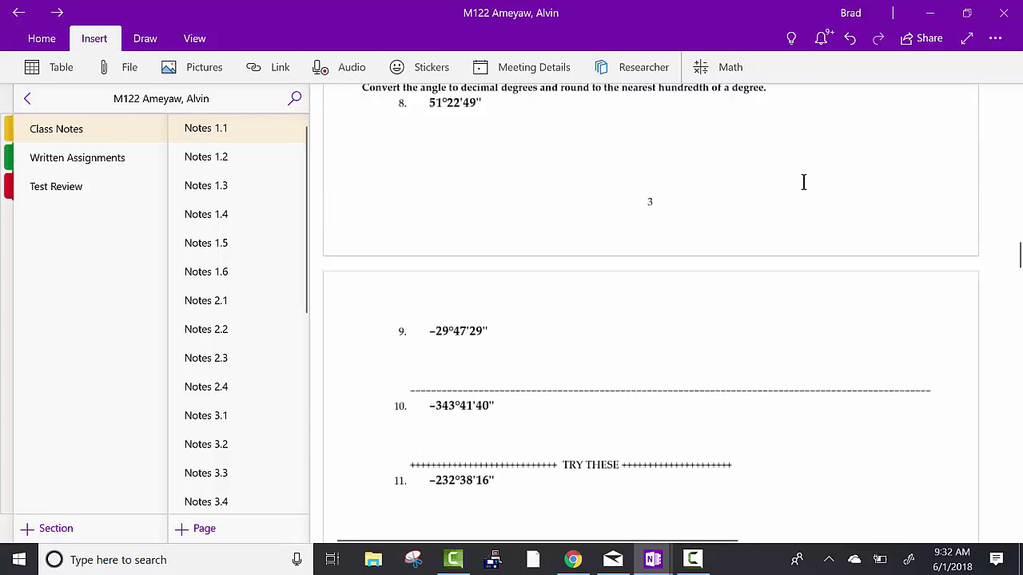
scroll(803, 182, up, 15)
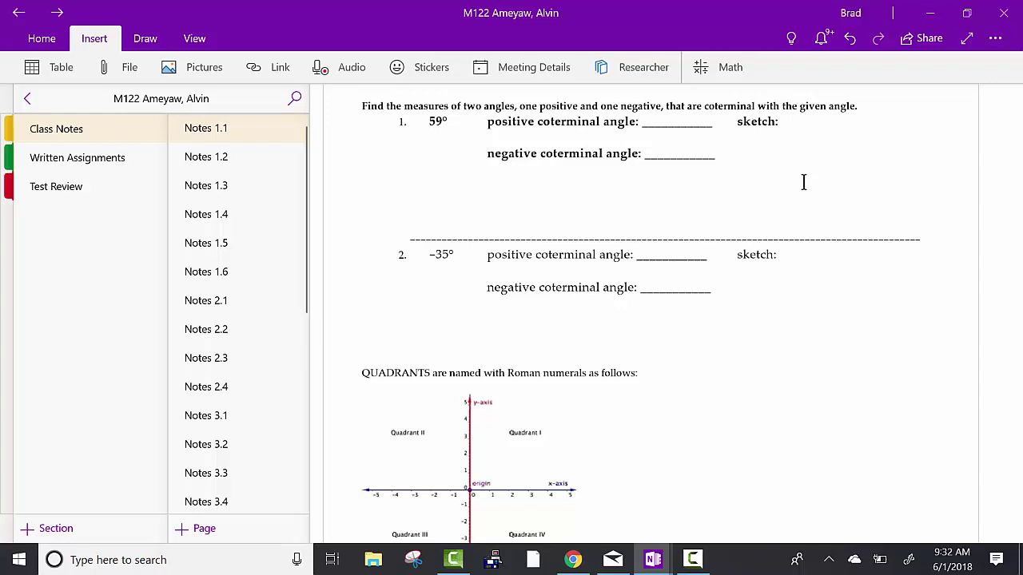
mouse_move(554, 206)
mouse_down()
mouse_move(563, 257)
mouse_move(581, 238)
mouse_up()
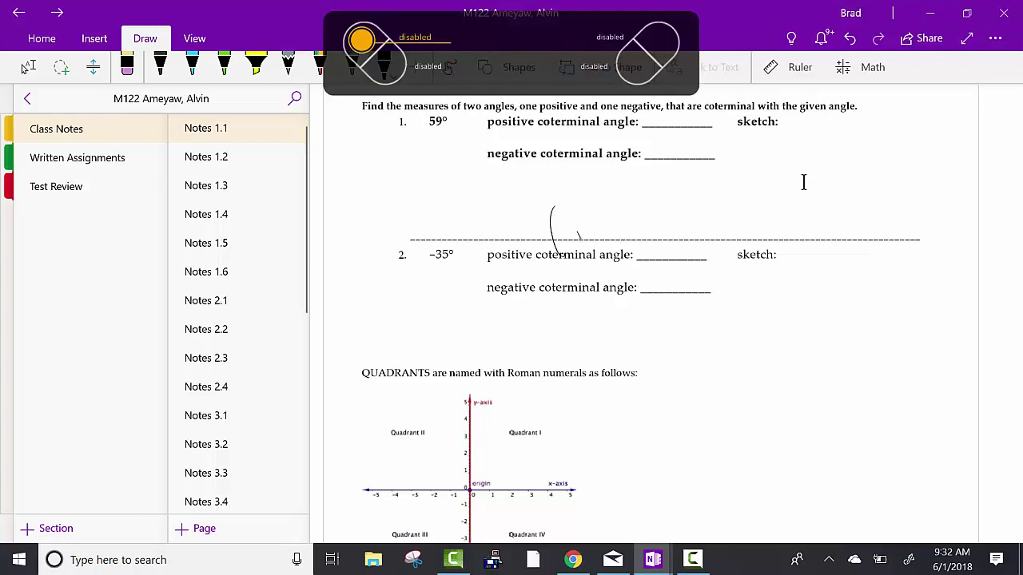
mouse_move(629, 220)
mouse_down()
mouse_move(657, 274)
mouse_move(753, 365)
mouse_move(836, 272)
mouse_up()
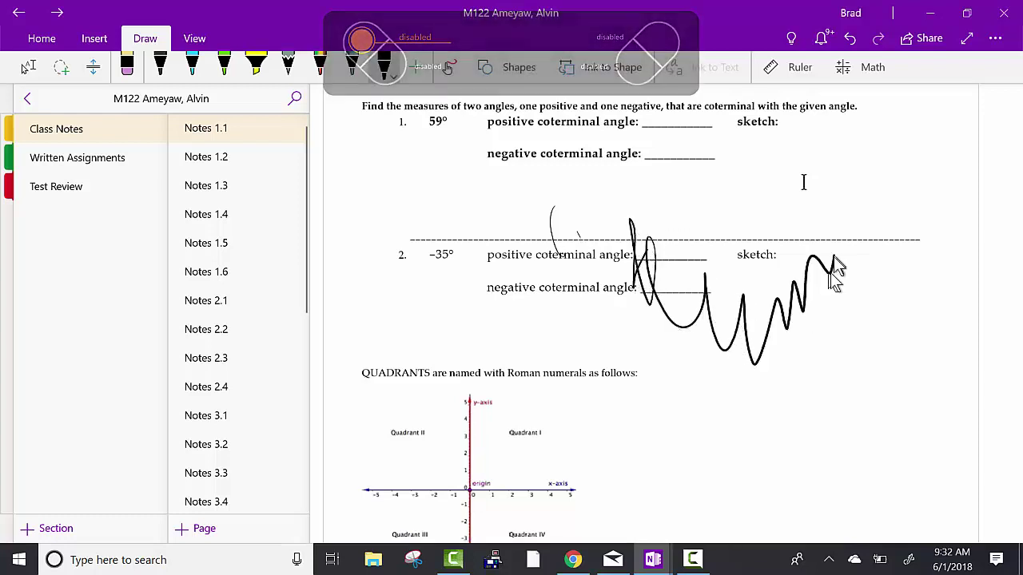
drag(801, 204, 861, 165)
drag(783, 333, 856, 295)
drag(706, 392, 769, 367)
mouse_move(806, 412)
mouse_down()
mouse_move(800, 429)
mouse_move(864, 369)
mouse_up()
click(384, 67)
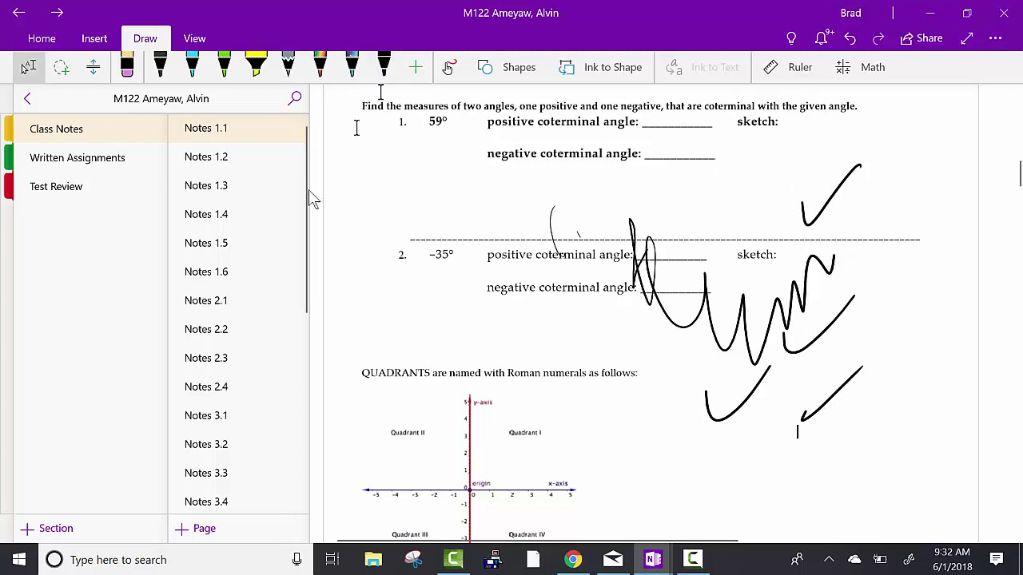
View the Notes 1.2 and Notes 1.3 pages and the Written Assignments section, and show the list of notebooks.
click(212, 160)
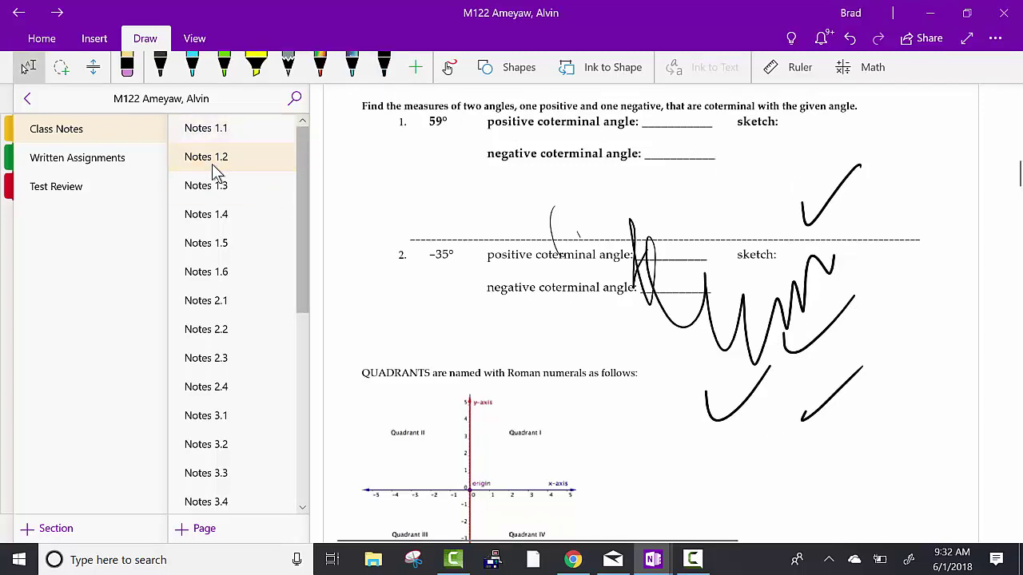
click(212, 196)
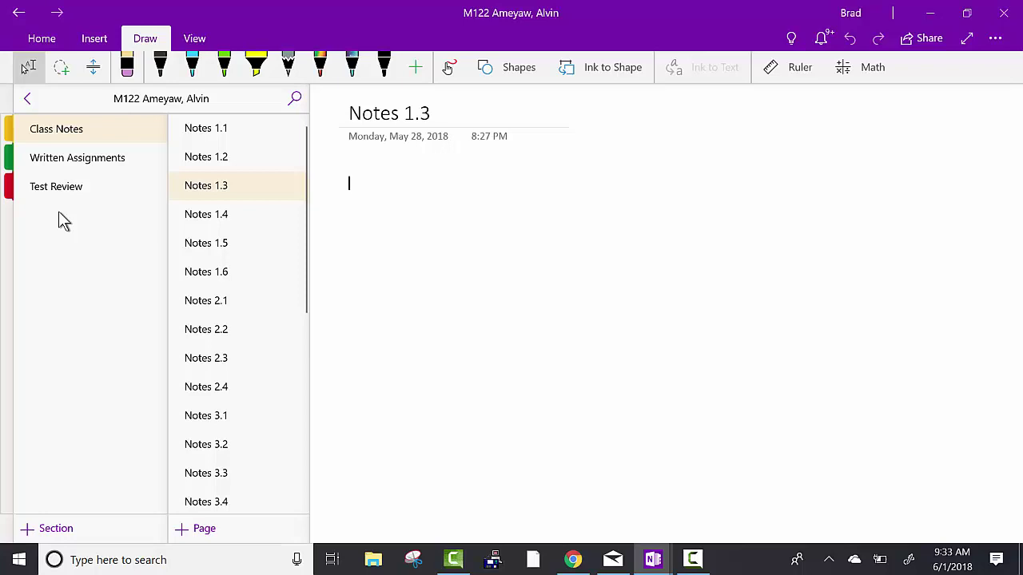
click(49, 170)
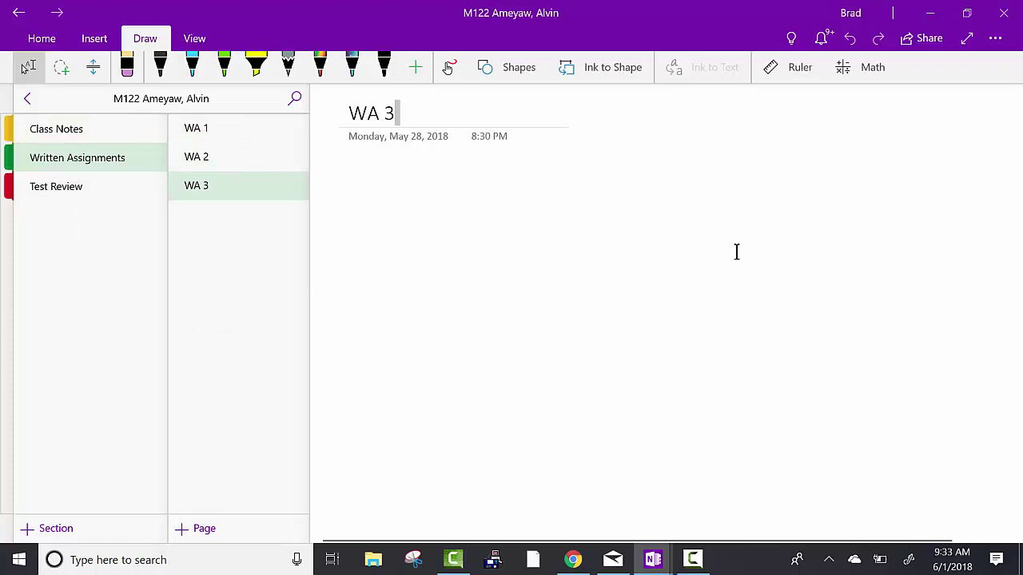
click(30, 101)
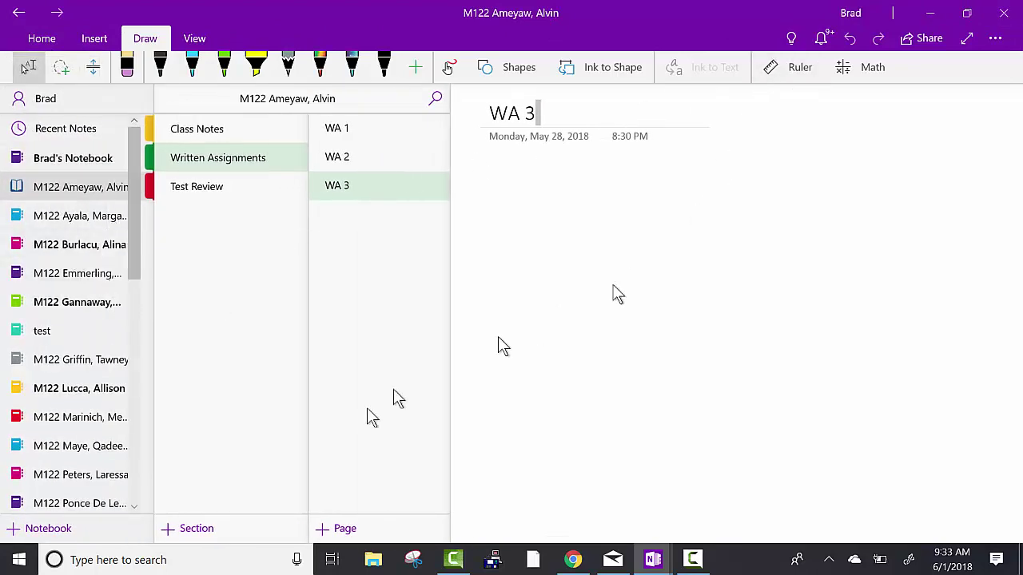
Switch to the College Trigonometry course site in Chrome and open its Discussions list.
click(930, 15)
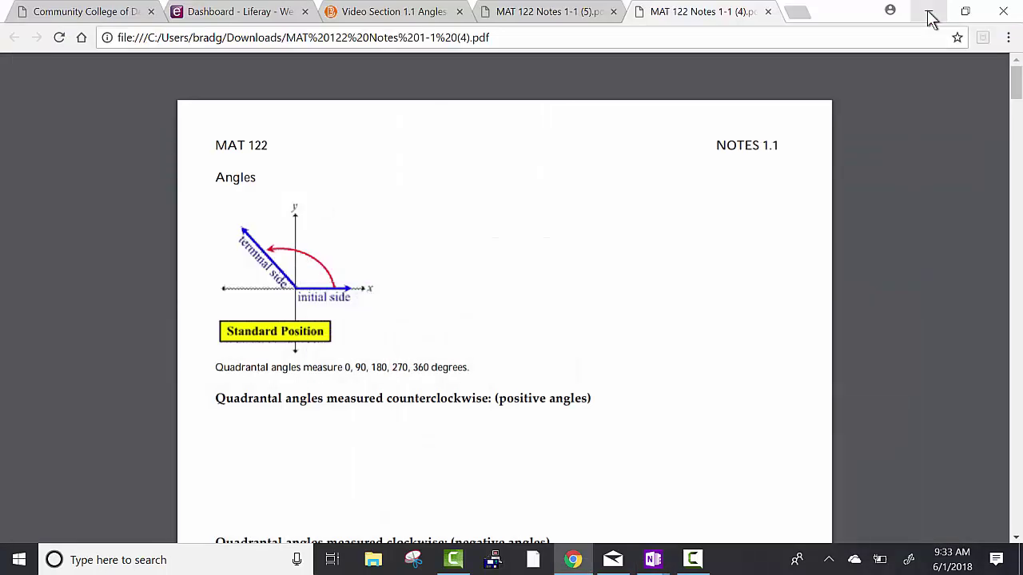
click(387, 14)
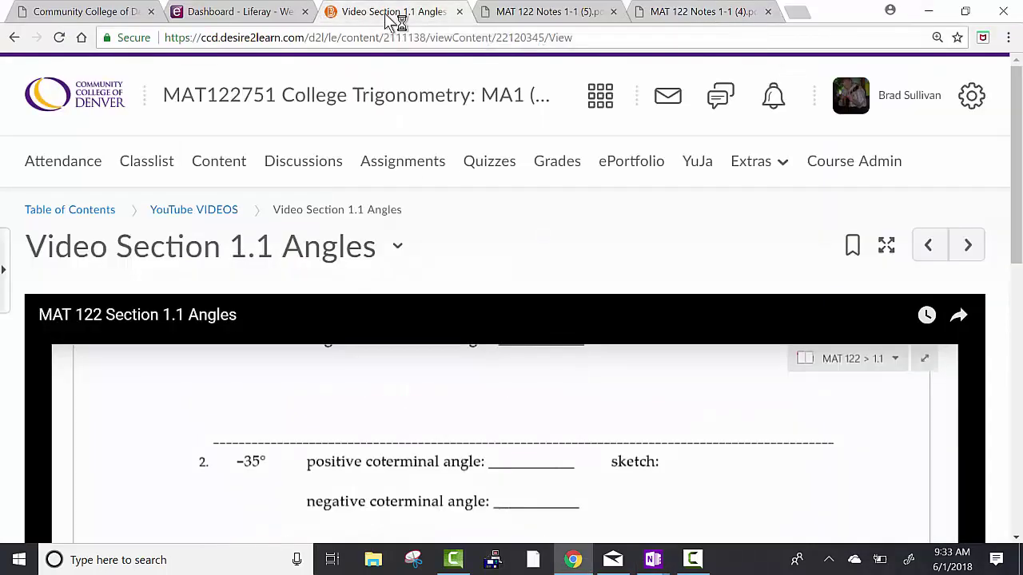
click(312, 168)
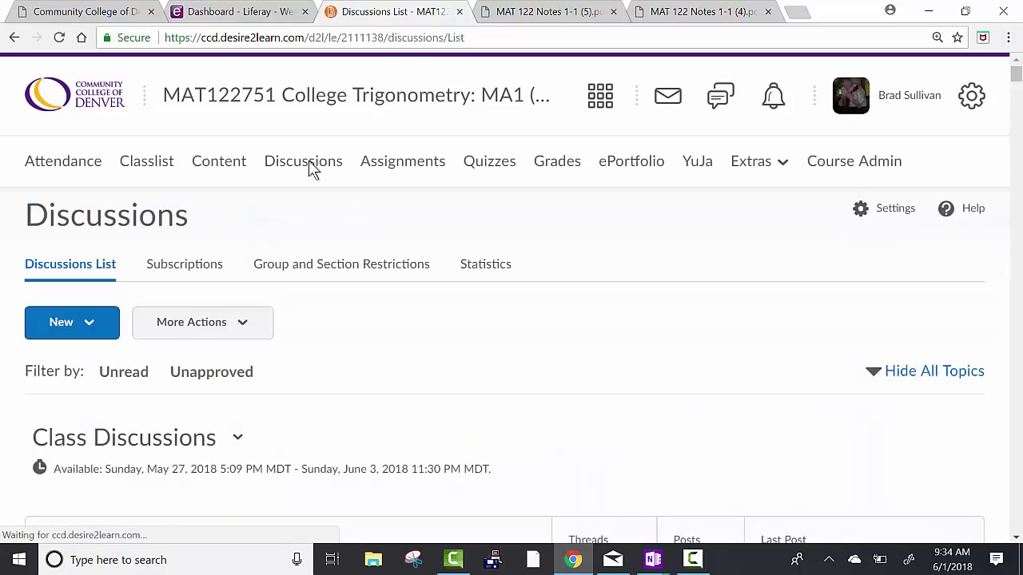
Read through the class introduction, NOVA video reflection and Discussion Number 1 {due 6/3} topics and their questions.
scroll(492, 240, down, 5)
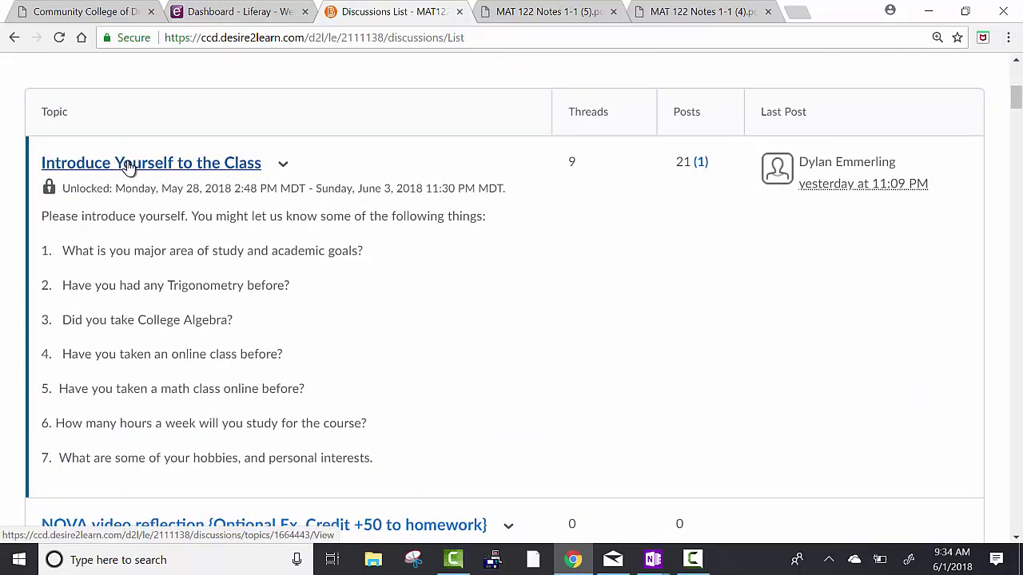
scroll(479, 266, down, 3)
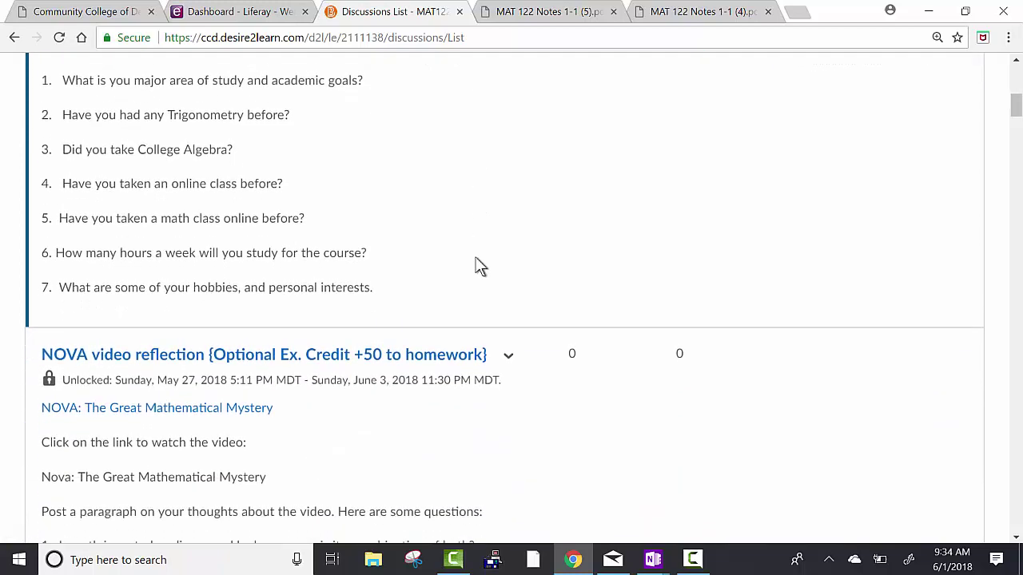
scroll(480, 266, down, 2)
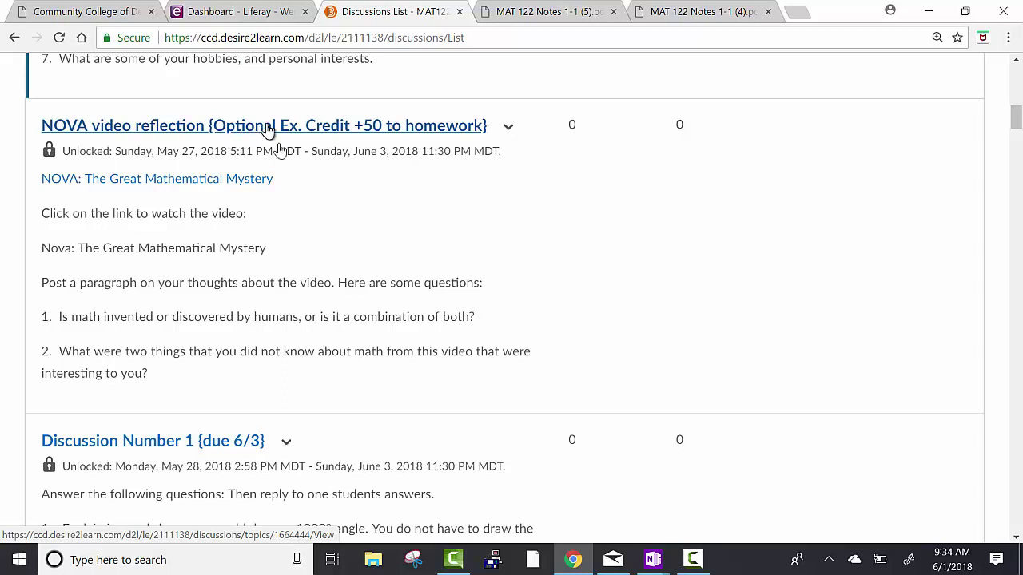
scroll(315, 328, down, 3)
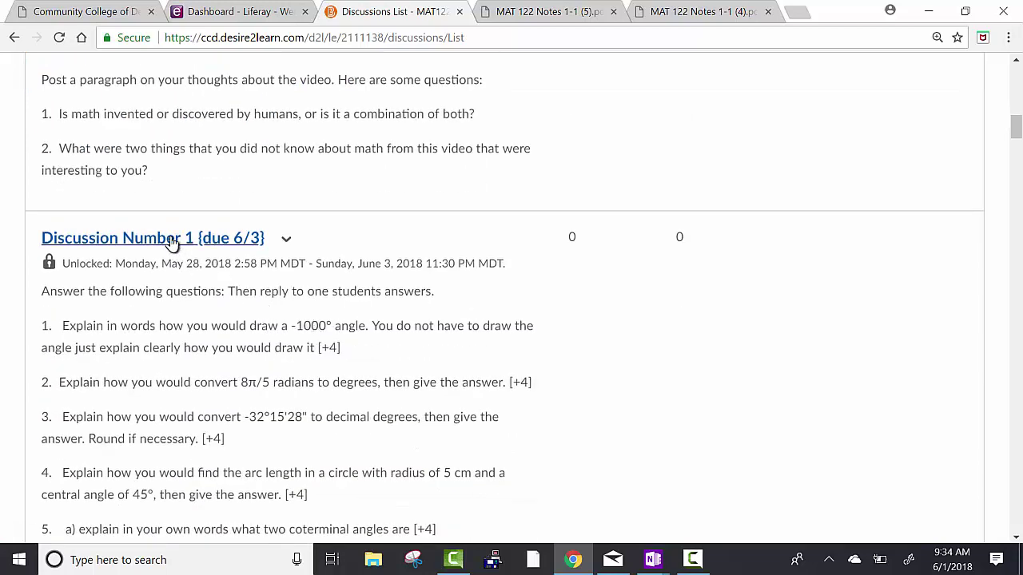
scroll(199, 400, down, 4)
scroll(199, 406, up, 1)
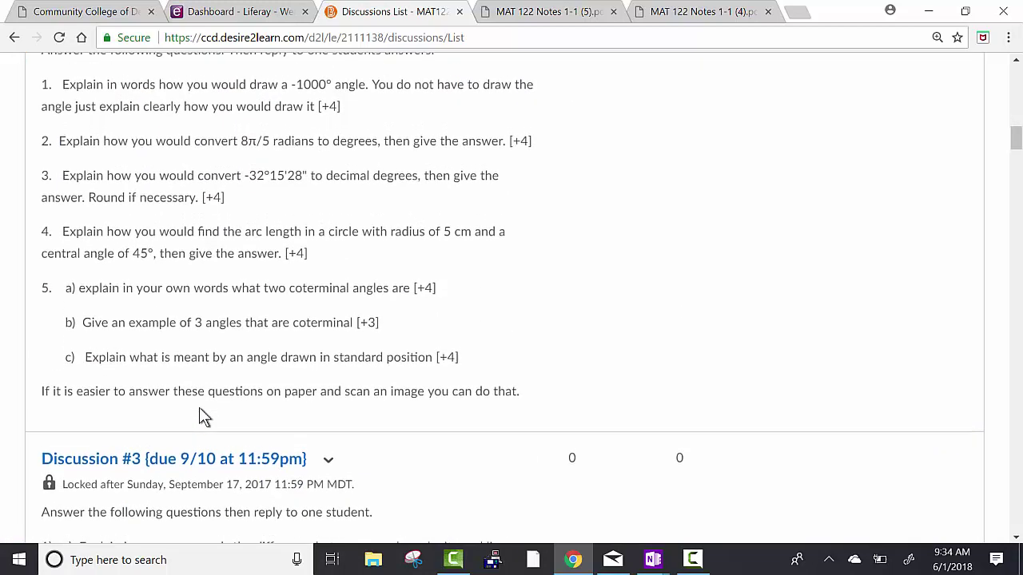
scroll(200, 409, up, 2)
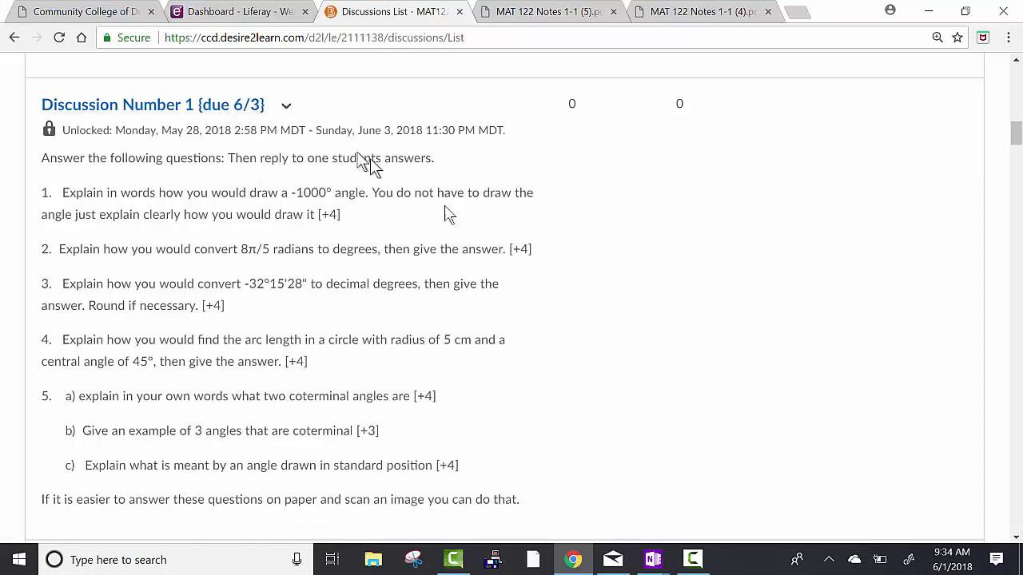
scroll(561, 367, down, 1)
scroll(561, 376, up, 15)
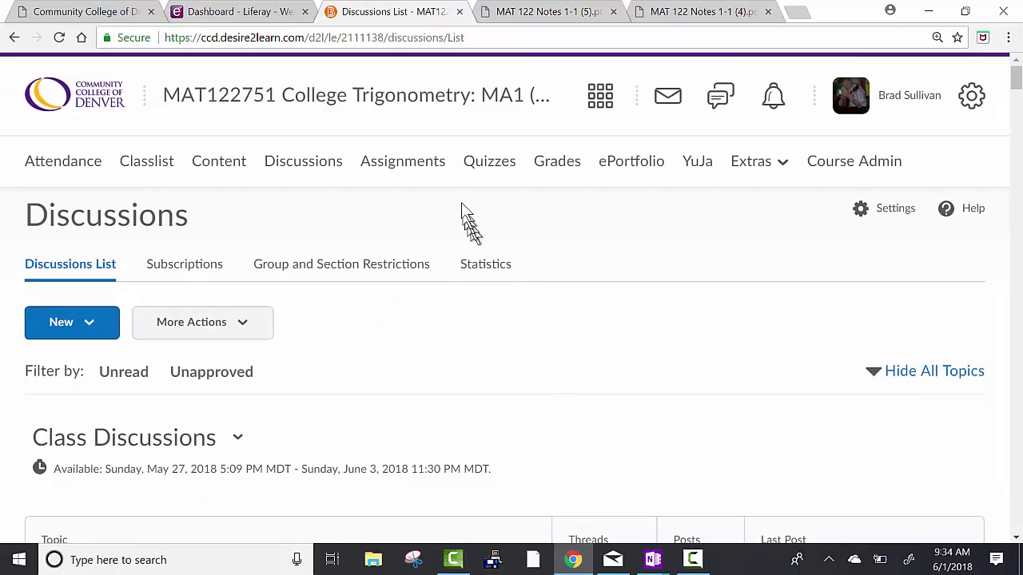
scroll(631, 459, down, 1)
scroll(630, 452, up, 2)
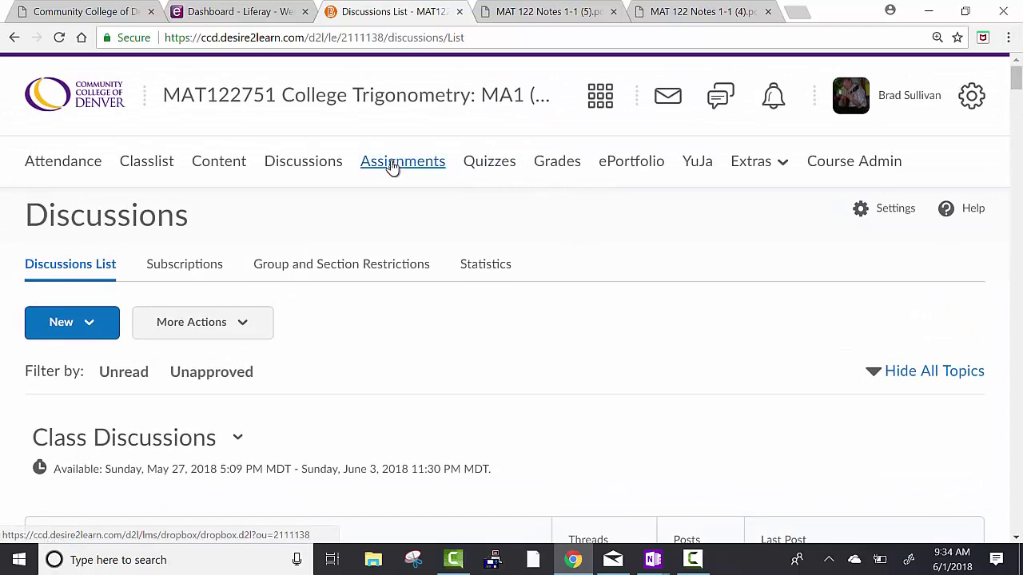
Open the Syllabus Quiz from the course's quizzes and look through its questions and properties.
click(506, 165)
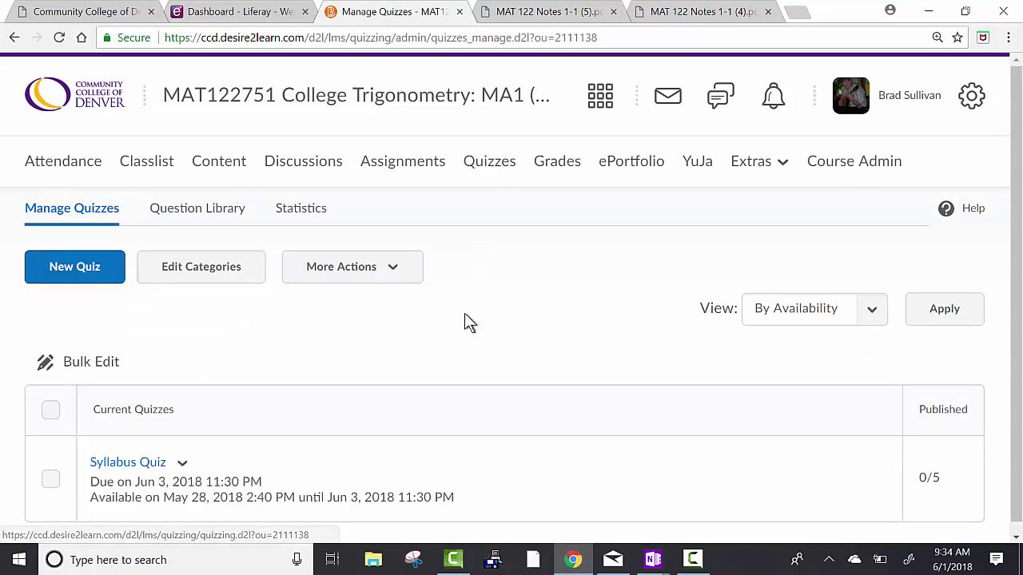
click(115, 452)
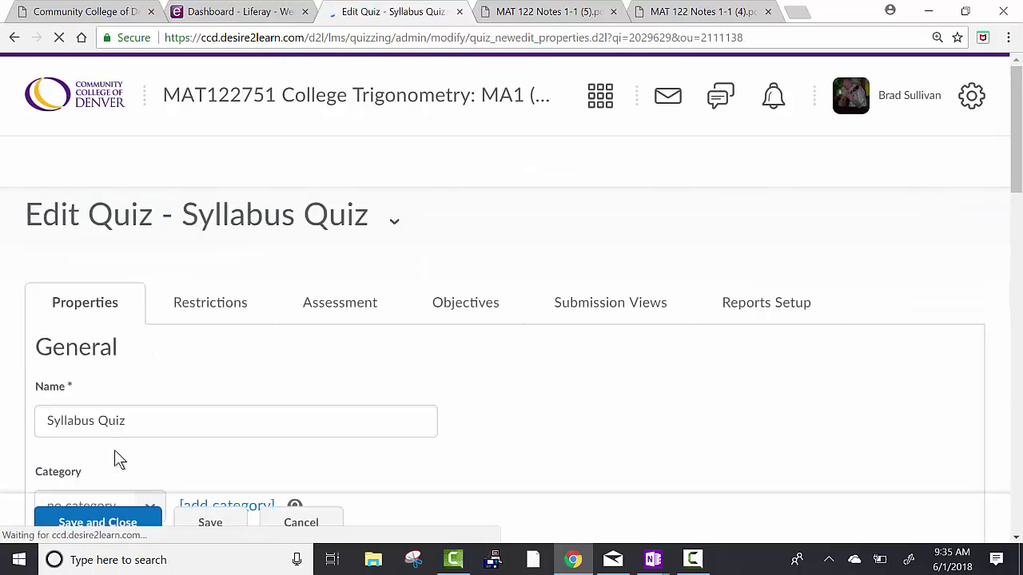
scroll(115, 450, down, 4)
scroll(114, 450, down, 8)
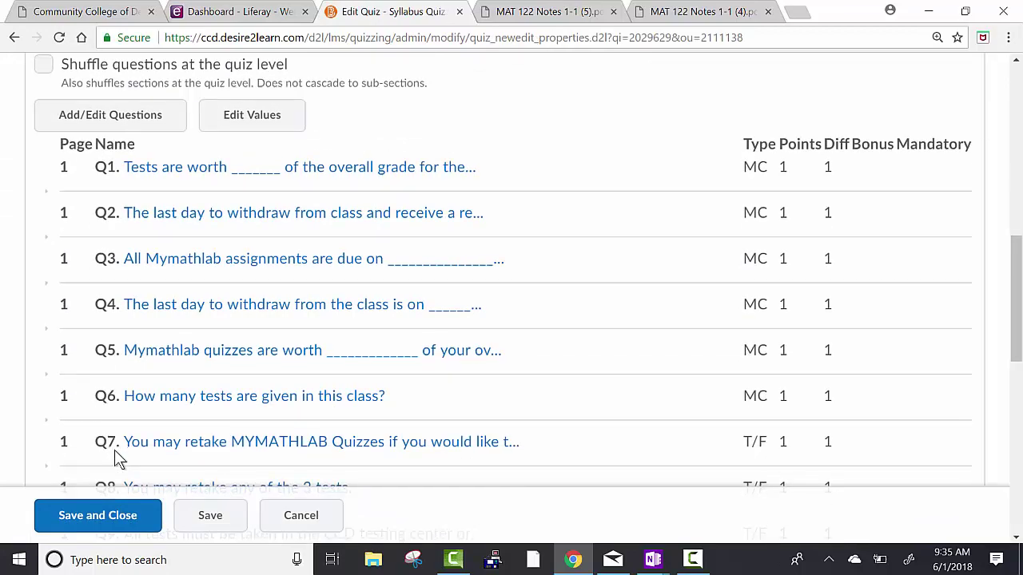
scroll(114, 450, down, 3)
scroll(114, 450, up, 7)
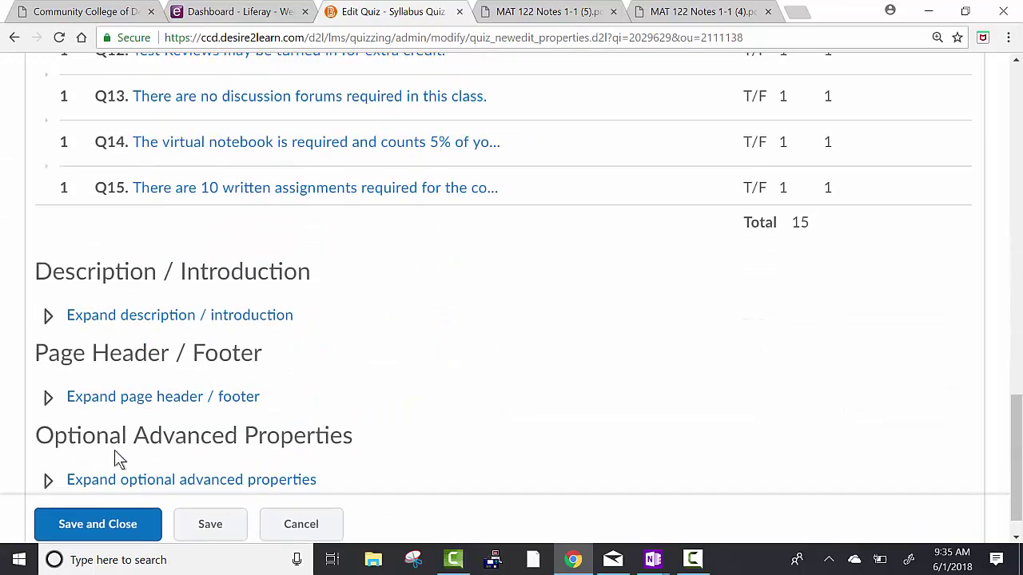
scroll(115, 450, down, 4)
scroll(114, 450, up, 12)
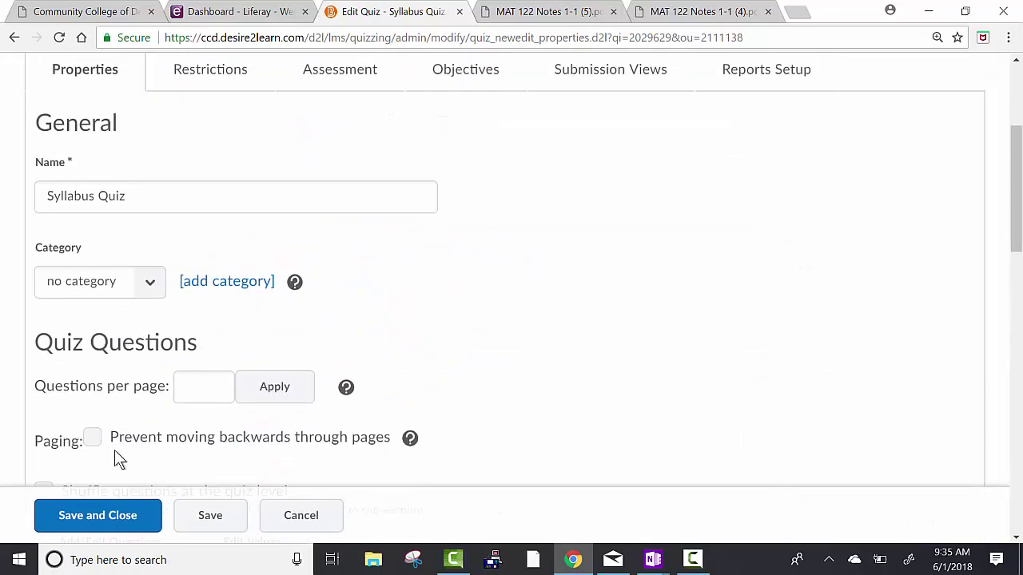
scroll(115, 459, up, 1)
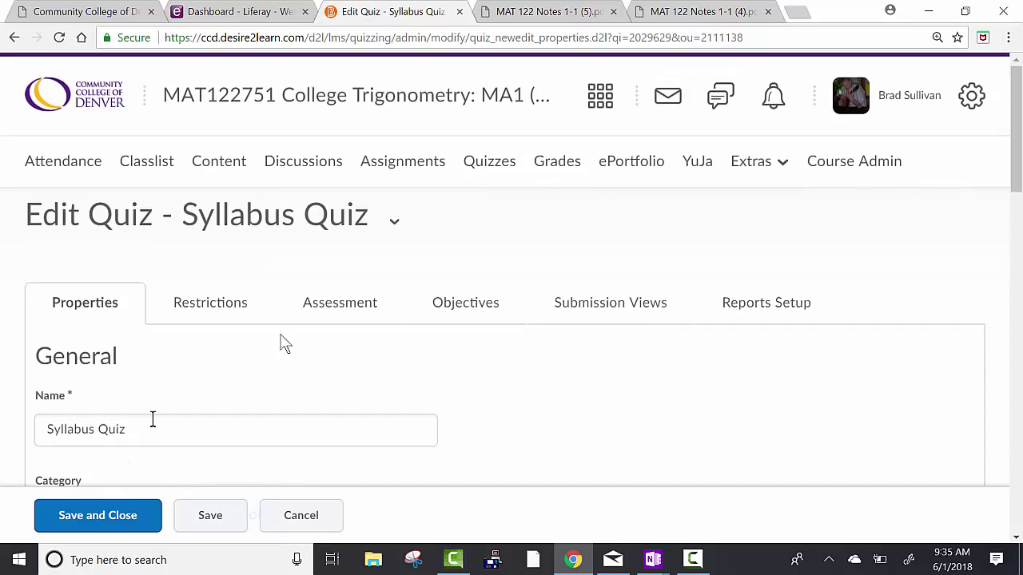
Open the course's Grades page.
click(556, 171)
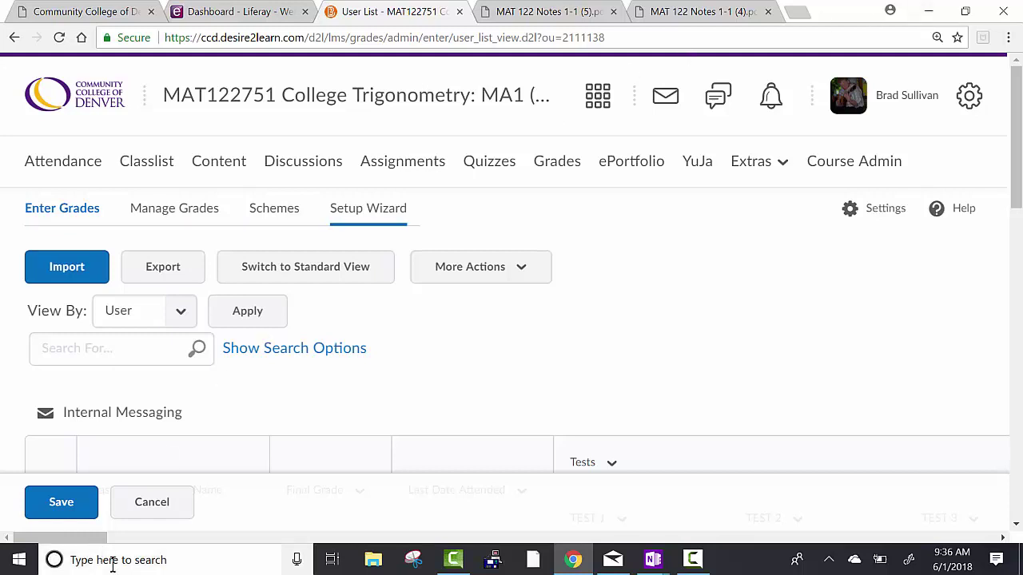
click(693, 559)
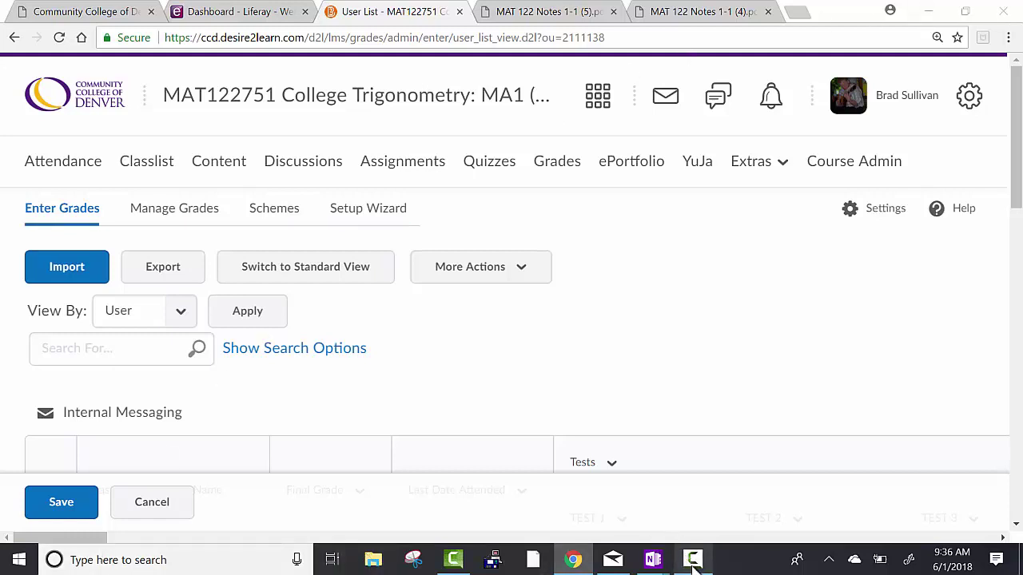